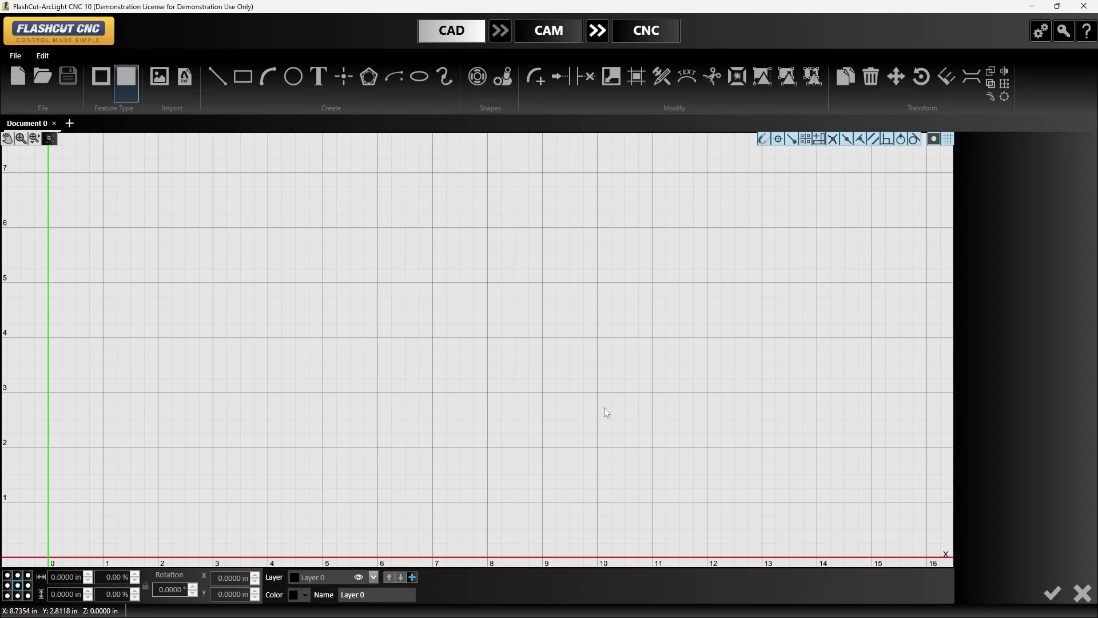
- Load the setup file "3.00_Pipe_NEMA23-ULTRA.06-28-2024 Backup" from the 4x_Ultra_Pipe Cutter-PowerMax 65 folder
{"action": "left_click", "coordinate": [1039, 29]}
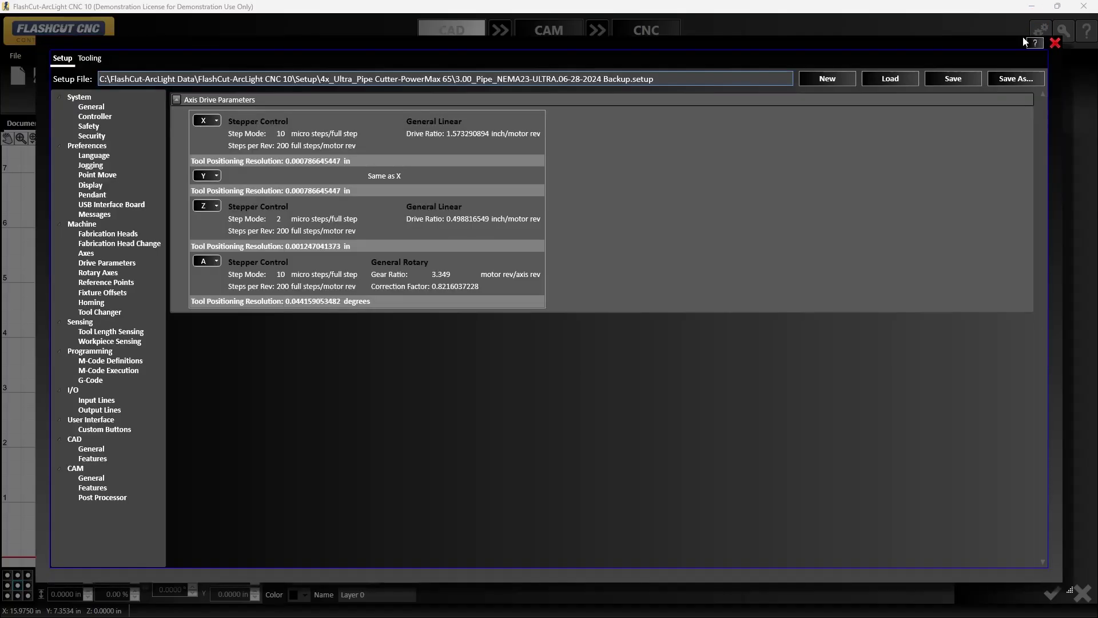
{"action": "left_click", "coordinate": [890, 80]}
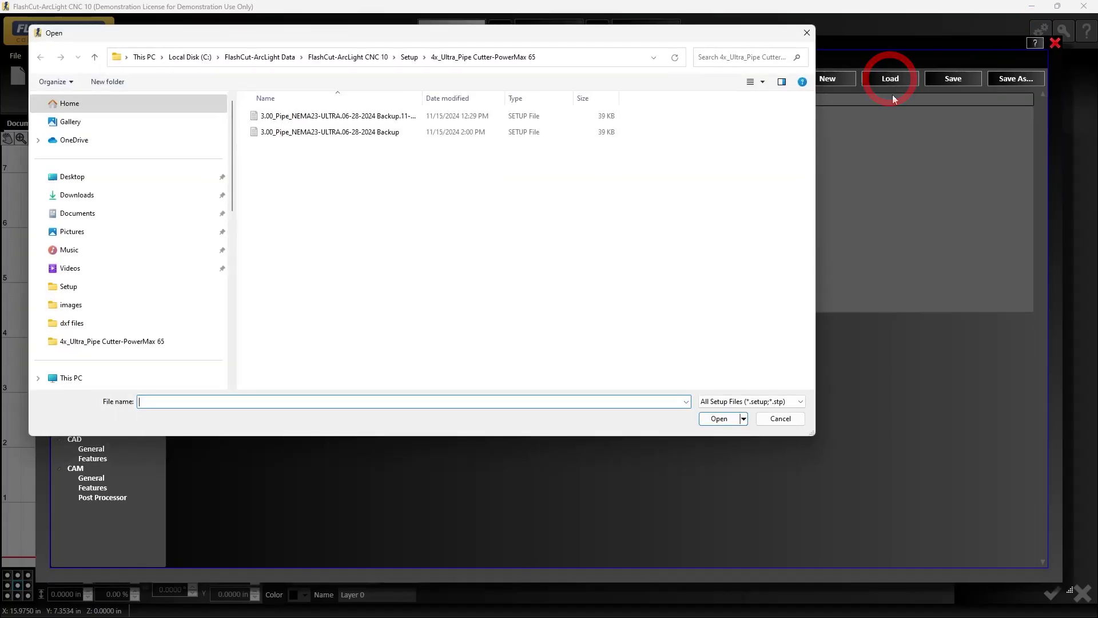
{"action": "left_click", "coordinate": [316, 130]}
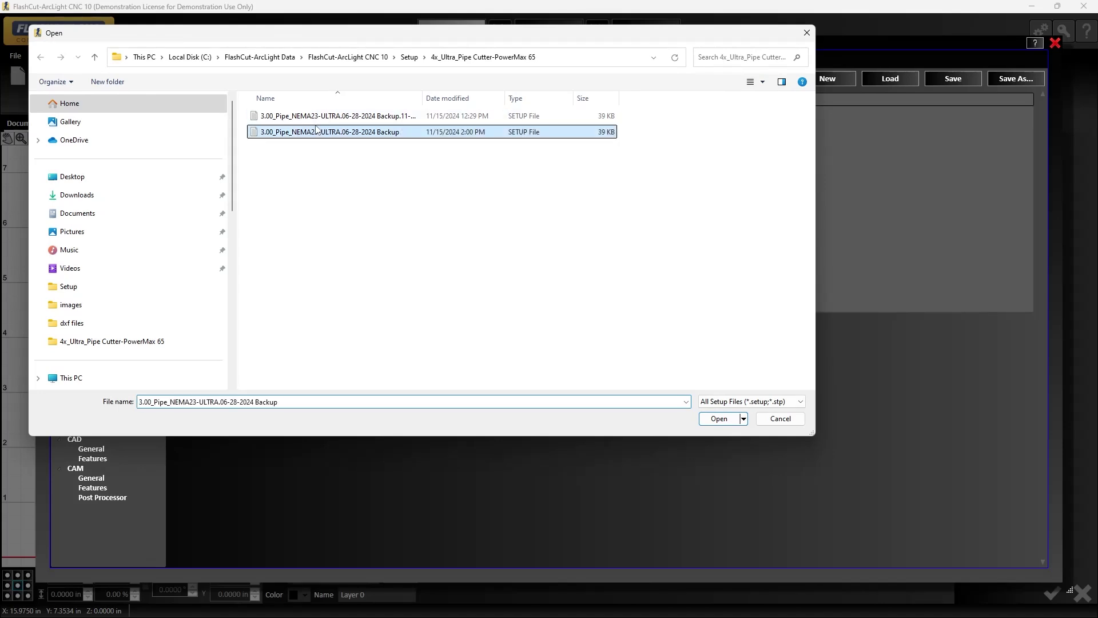
{"action": "left_click", "coordinate": [723, 420]}
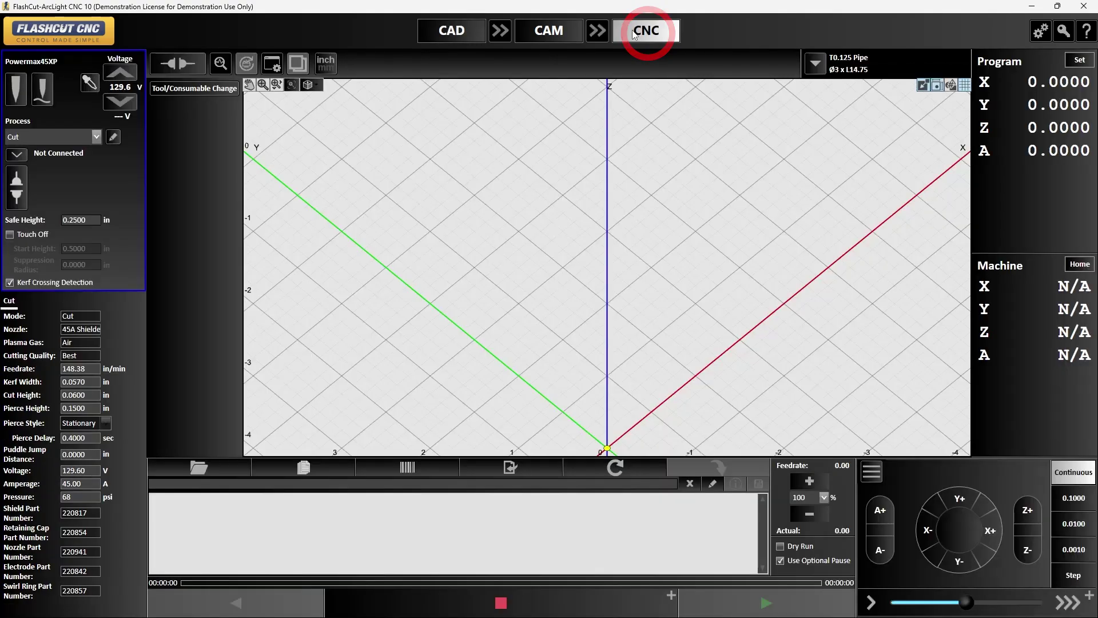
- Connect to the machine controller, agreeing to the safety guidelines, and home the machine
{"action": "left_click", "coordinate": [183, 62]}
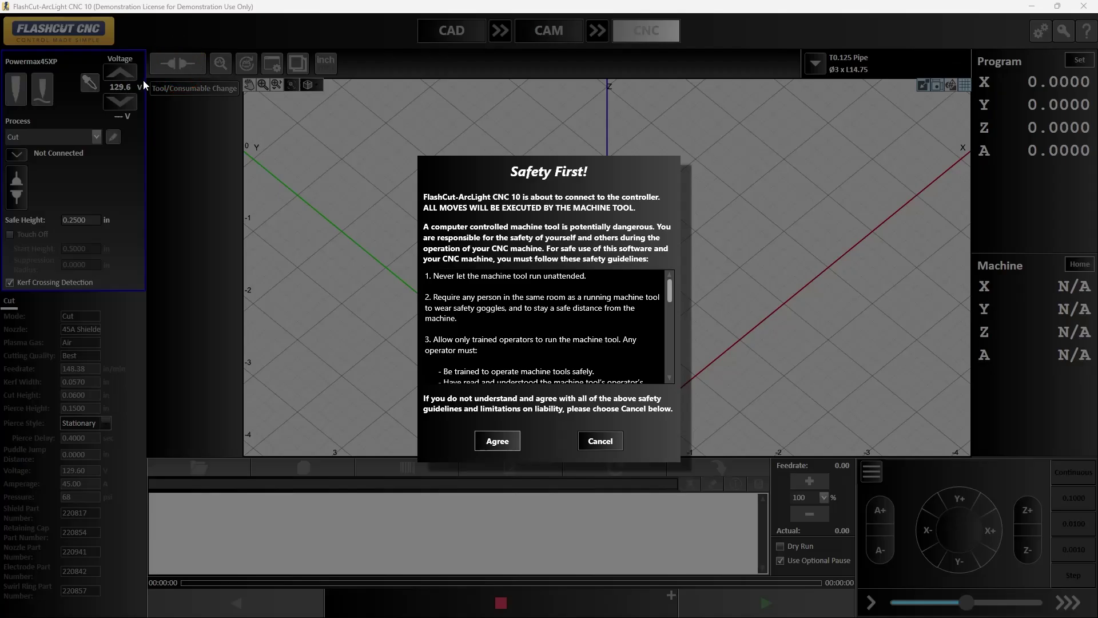
{"action": "left_click", "coordinate": [502, 442]}
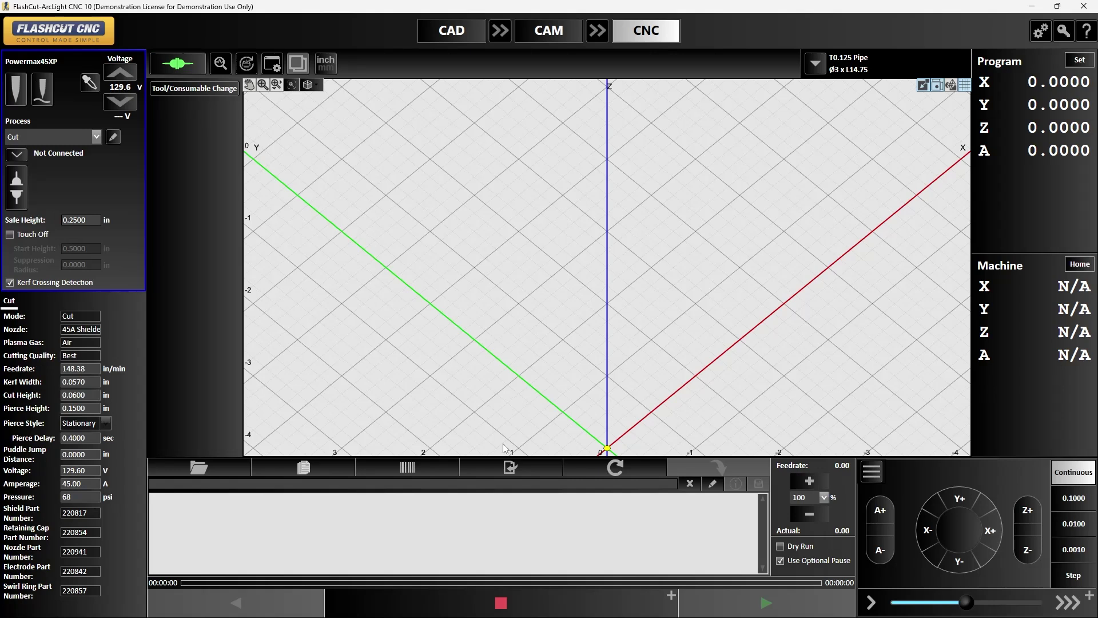
{"action": "left_click", "coordinate": [1076, 264]}
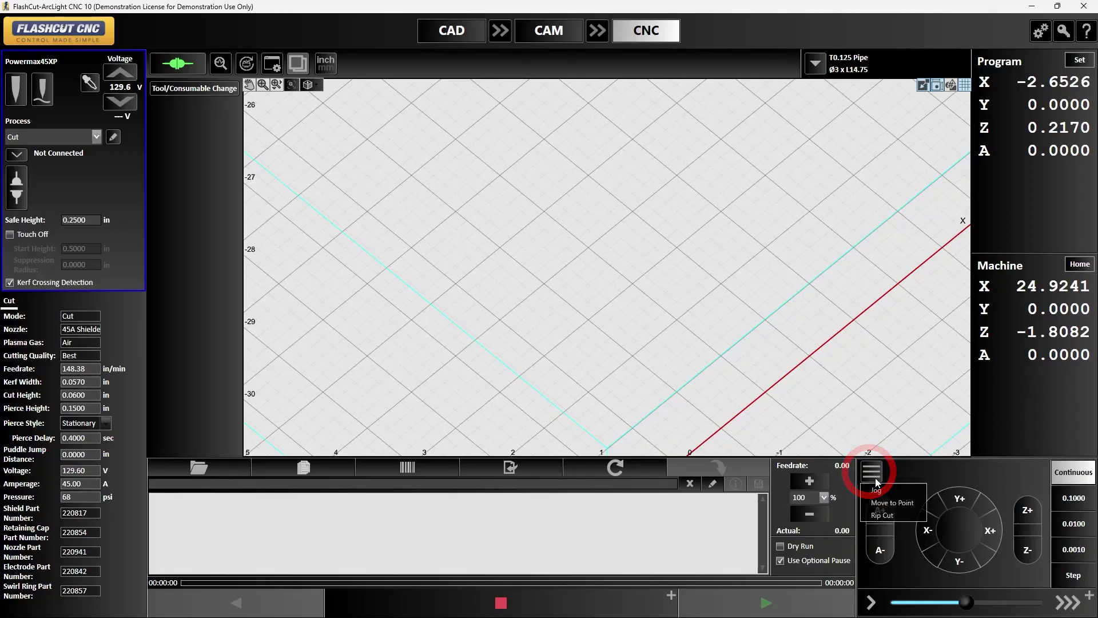
- Set up an incremental move to point that turns only the A axis by 360 degrees
{"action": "left_click", "coordinate": [895, 503]}
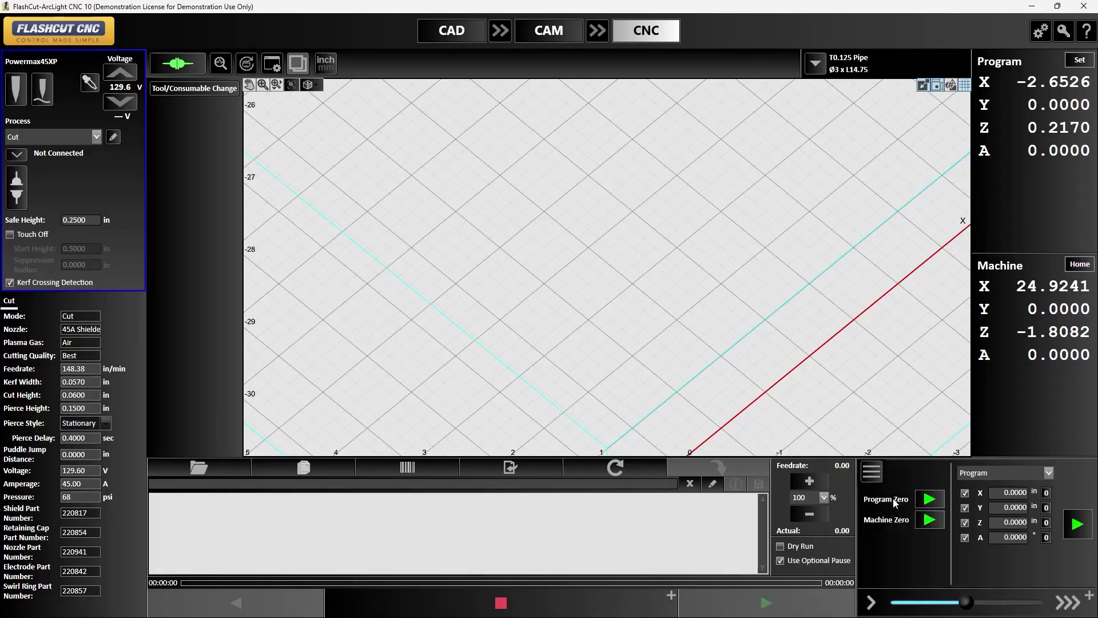
{"action": "left_click", "coordinate": [1049, 472]}
{"action": "left_click", "coordinate": [1018, 497]}
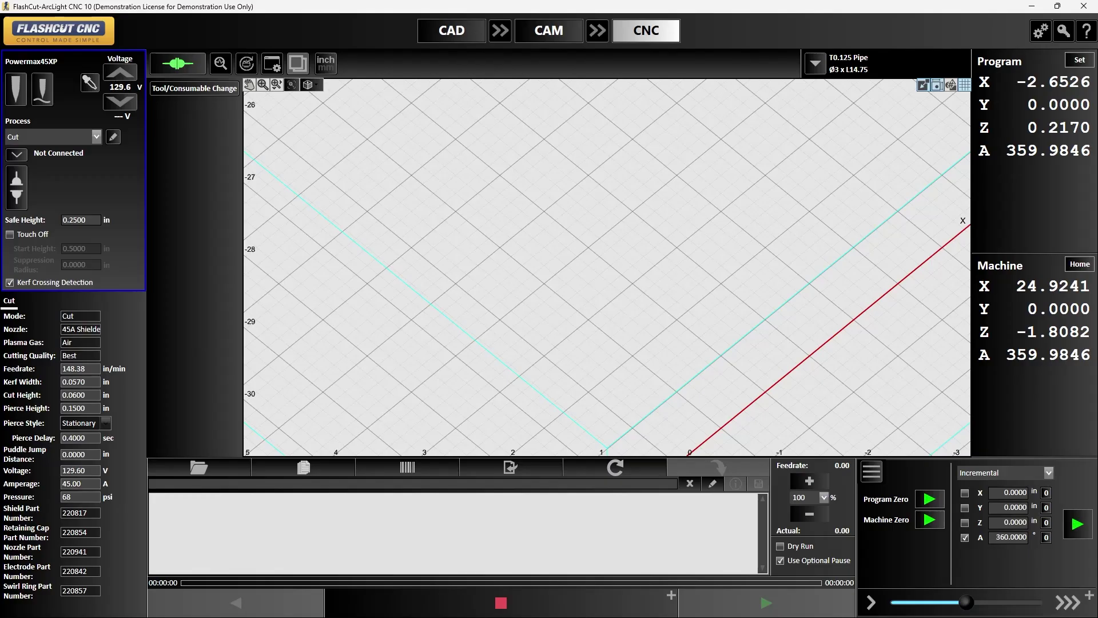
- Open the correction factor calibration for the A axis's General Rotary drive mechanism in the machine's drive parameters
{"action": "left_click", "coordinate": [1041, 30]}
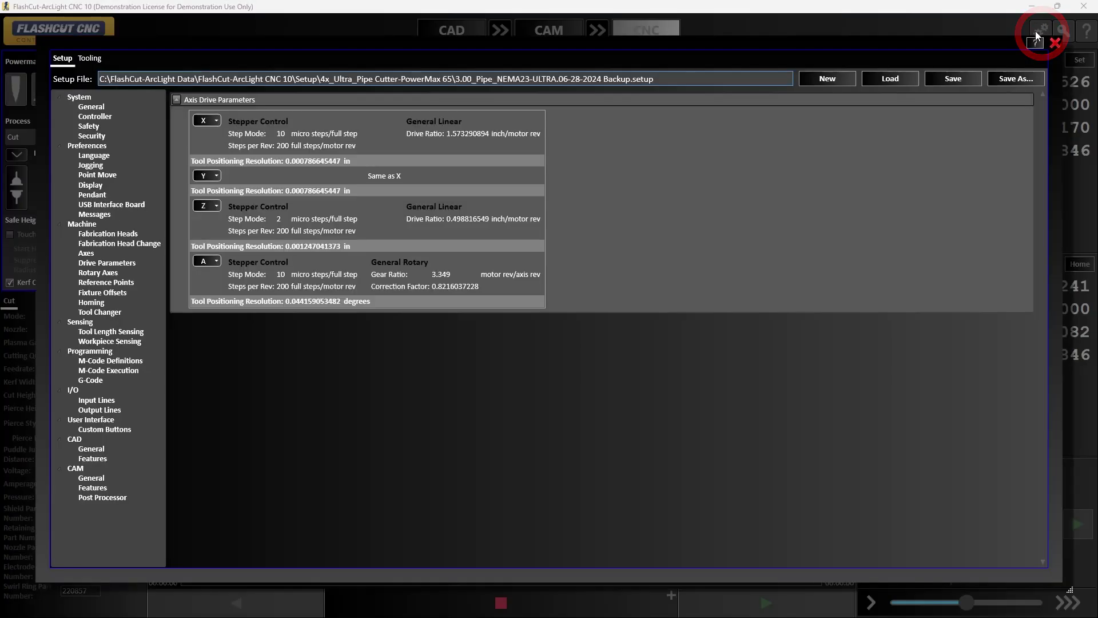
{"action": "left_click", "coordinate": [101, 265]}
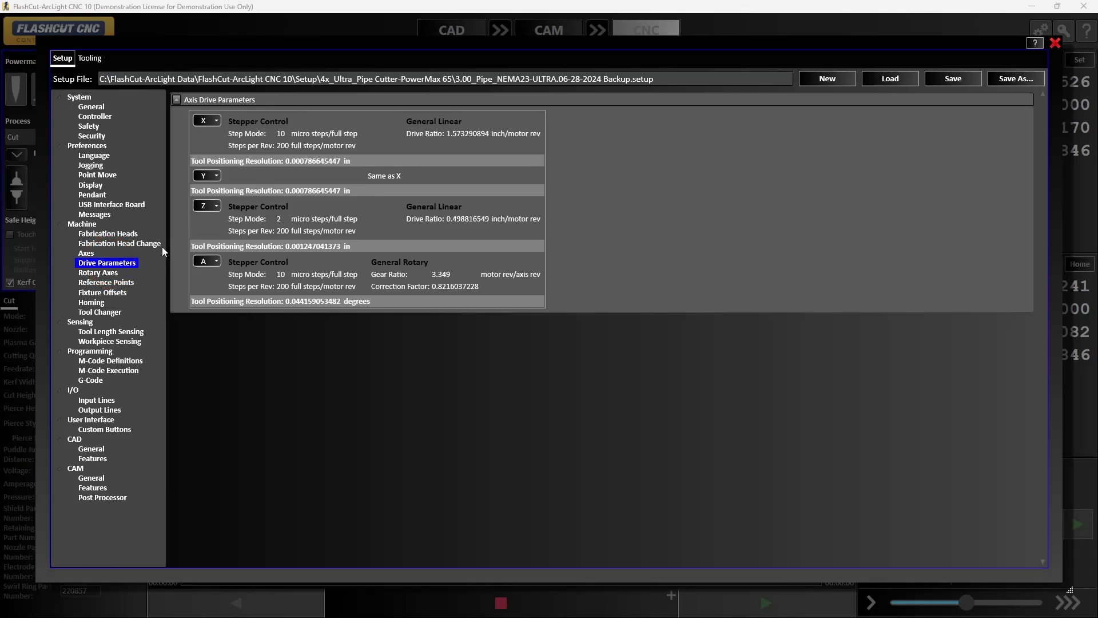
{"action": "left_click", "coordinate": [215, 262]}
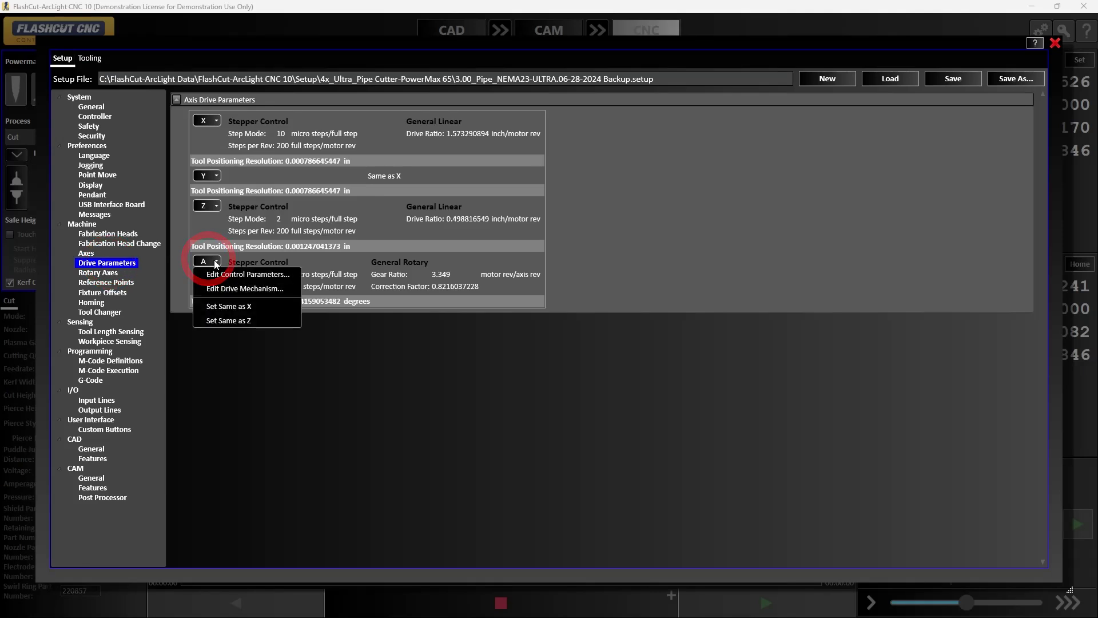
{"action": "left_click", "coordinate": [213, 291]}
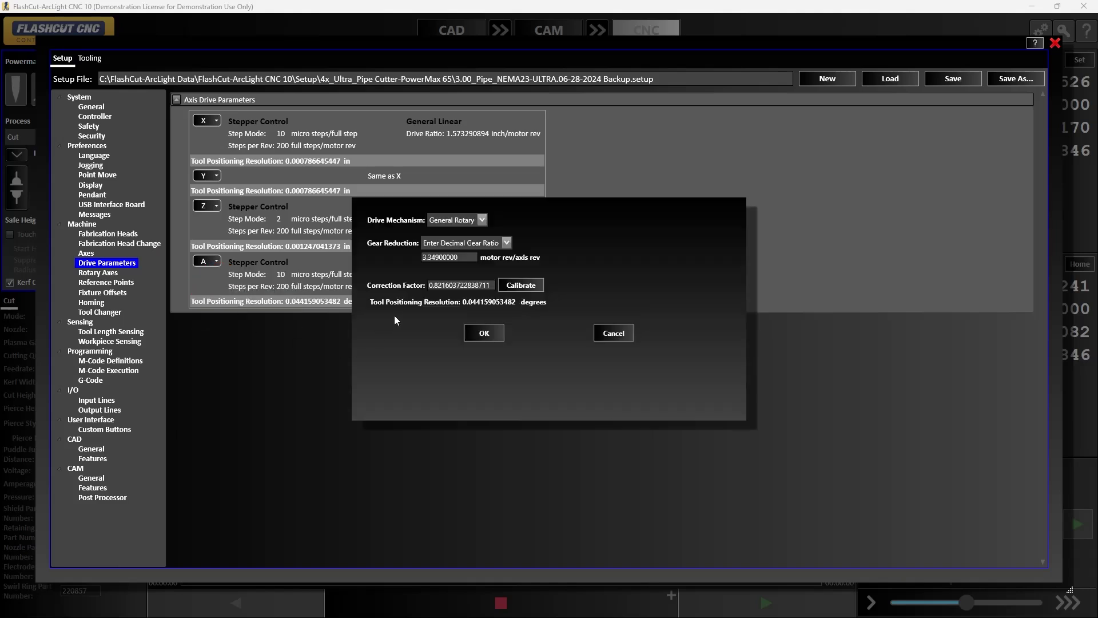
{"action": "left_click", "coordinate": [521, 286]}
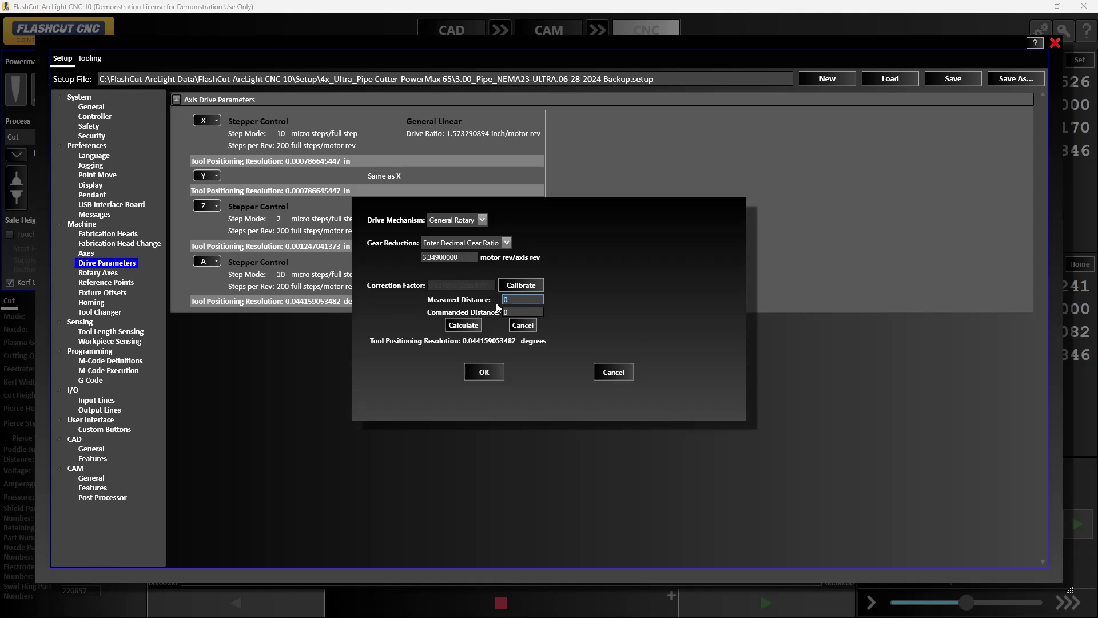
- Calculate the A-axis correction factor from a commanded distance of 9.42 and a measured distance of 9.3, and save the setup
{"action": "left_click", "coordinate": [520, 312]}
{"action": "type", "text": "42"}
{"action": "left_click", "coordinate": [512, 298]}
{"action": "double_click", "coordinate": [513, 299]}
{"action": "type", "text": ".3"}
{"action": "left_click", "coordinate": [465, 326]}
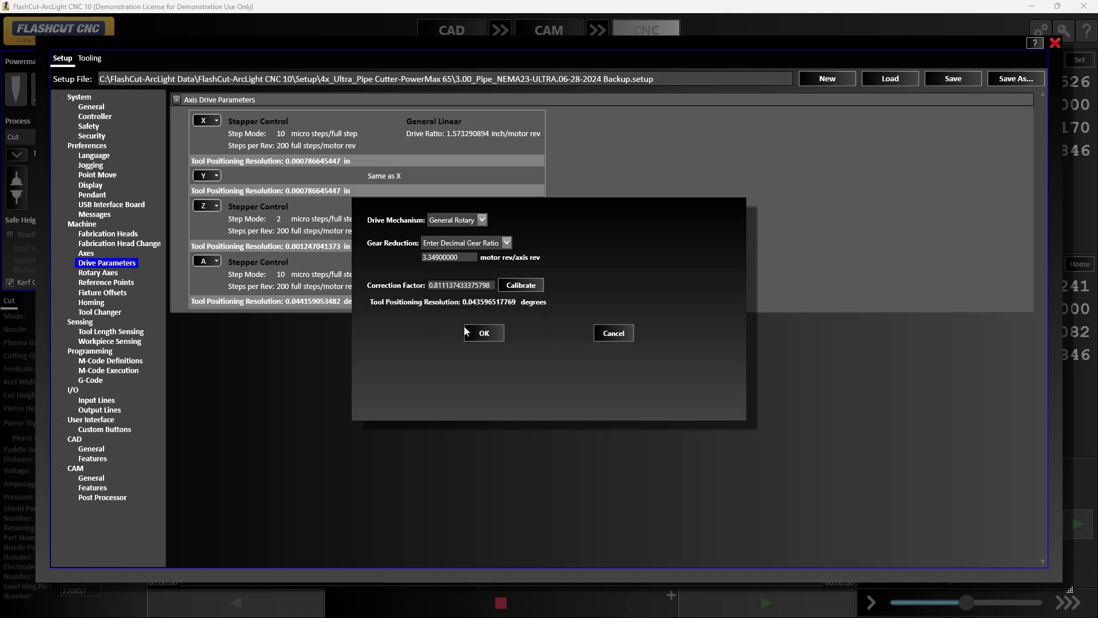
{"action": "left_click", "coordinate": [483, 334]}
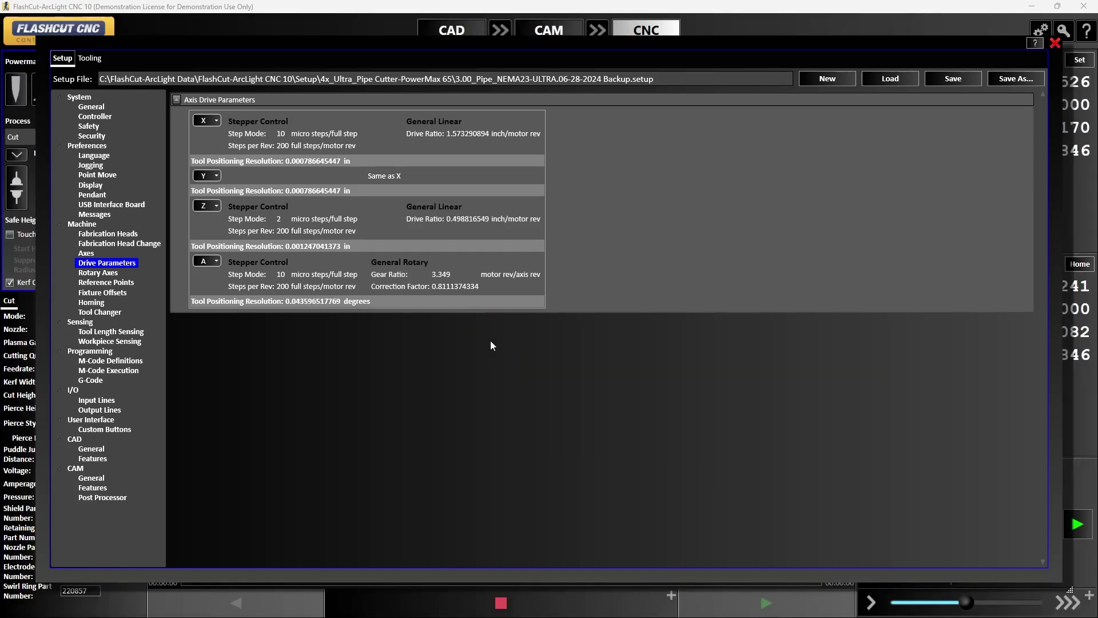
{"action": "left_click", "coordinate": [963, 80]}
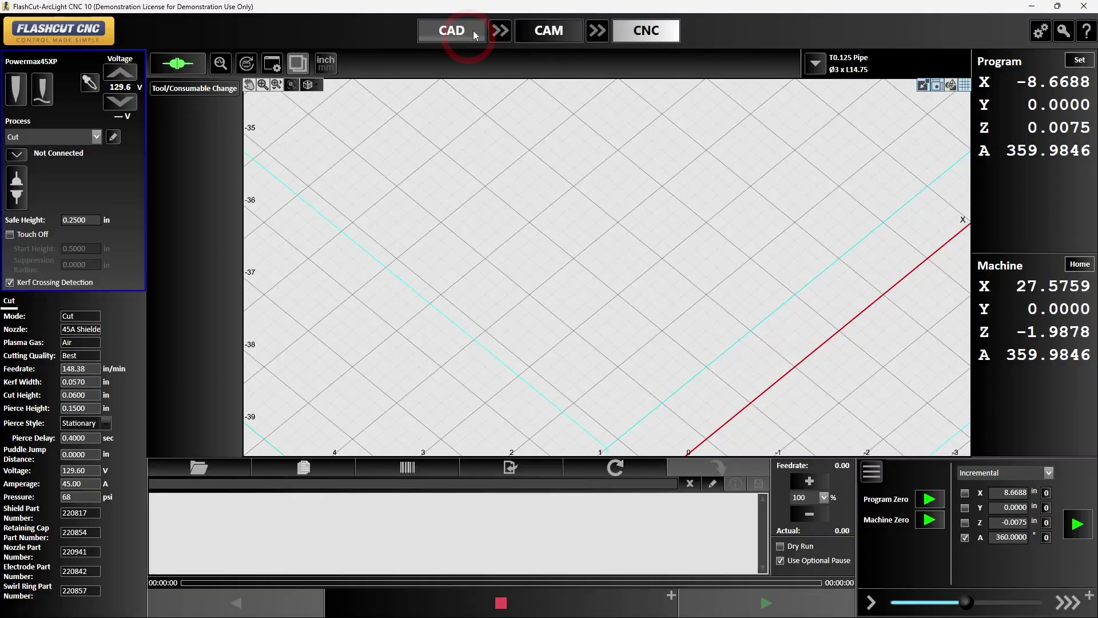
- Create a new Pipe/Tube Part document in the CAD workspace
{"action": "left_click", "coordinate": [473, 30]}
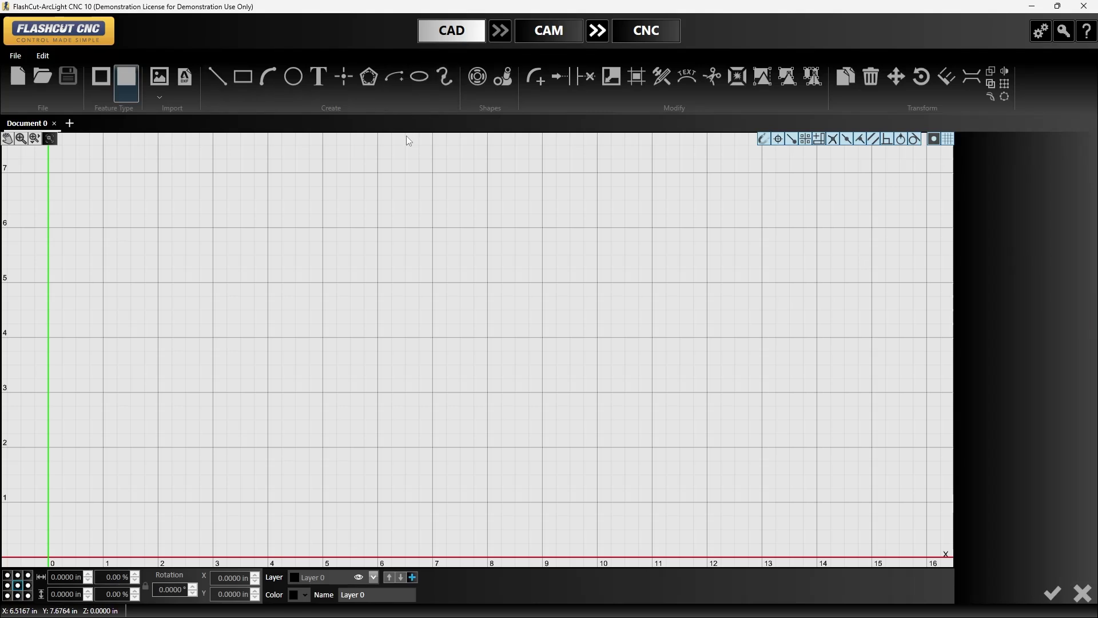
{"action": "left_click", "coordinate": [16, 57]}
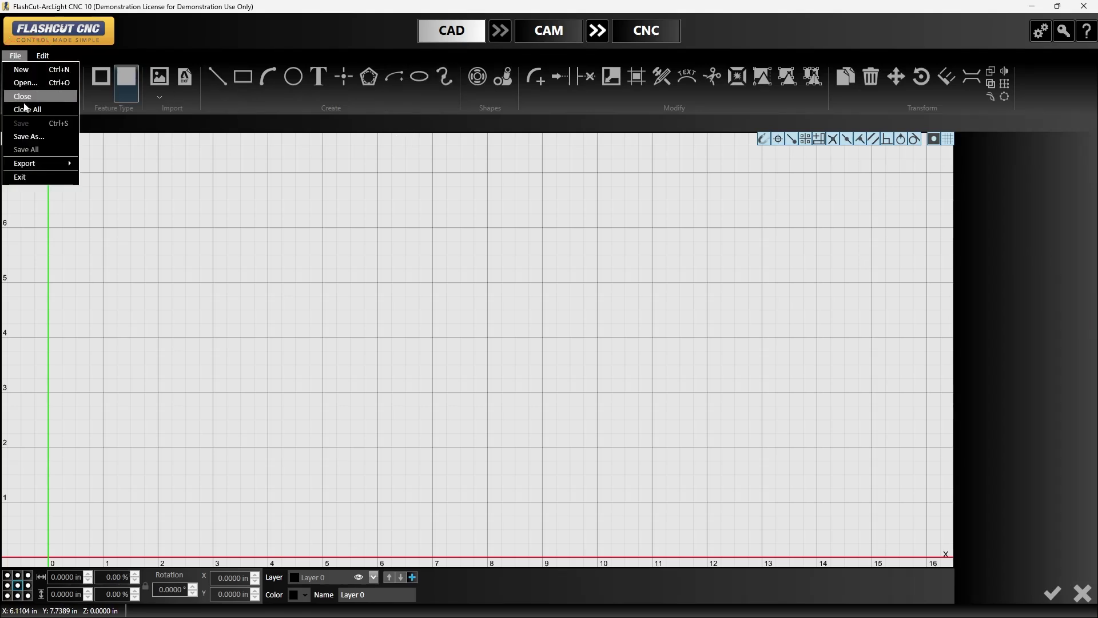
{"action": "left_click", "coordinate": [32, 70]}
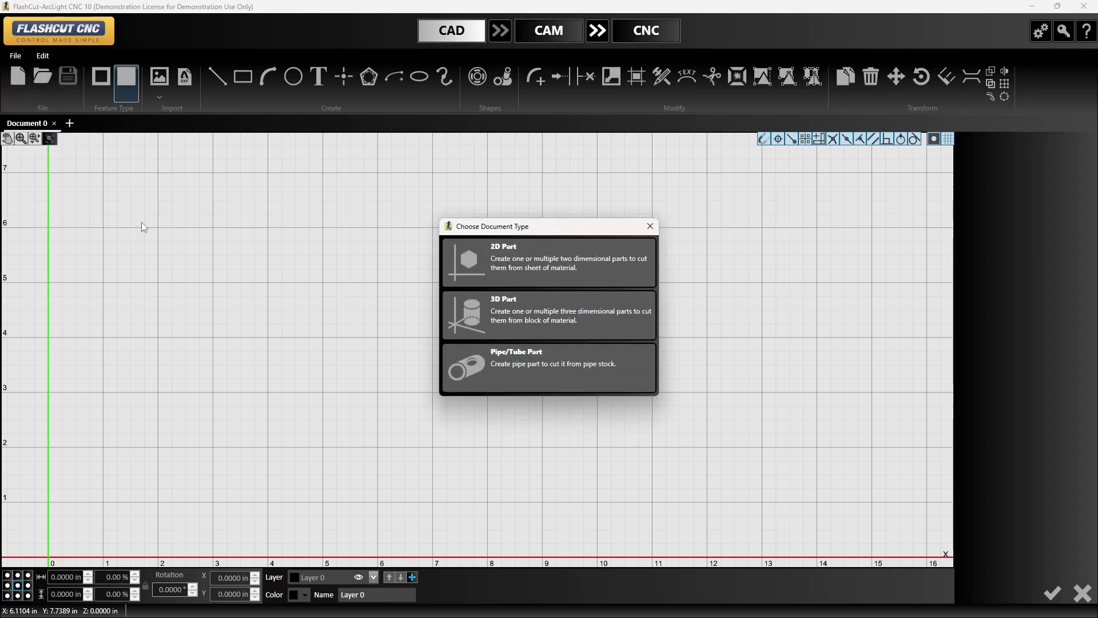
{"action": "left_click", "coordinate": [483, 366]}
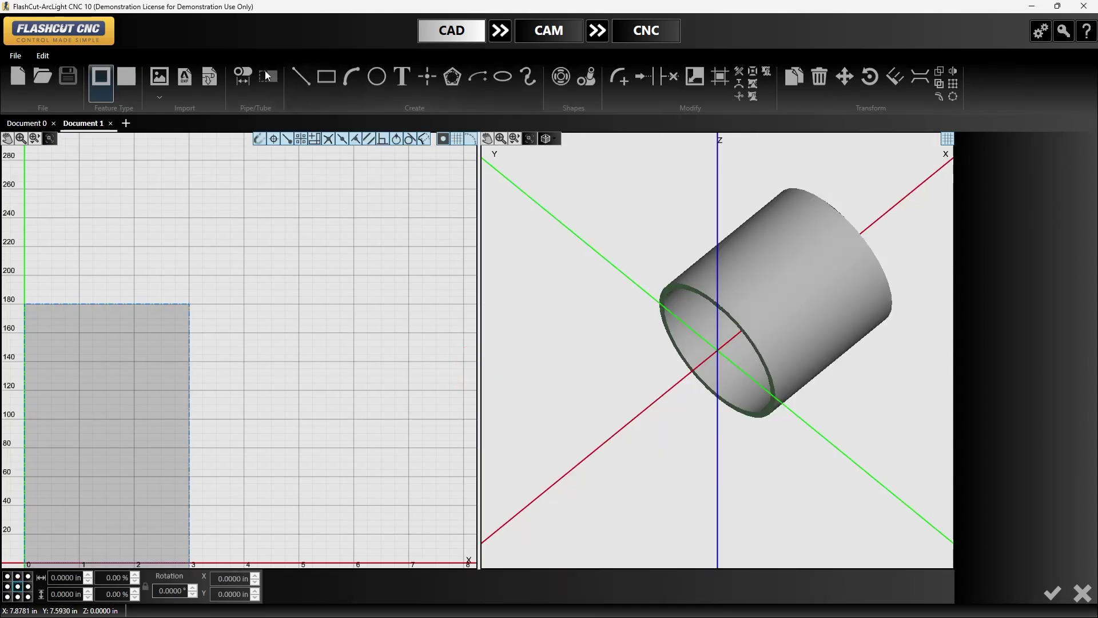
- Set the pipe's reference length to 5.00 in, keeping the 3 in outside diameter and 0.125 in wall thickness
{"action": "left_click", "coordinate": [242, 78]}
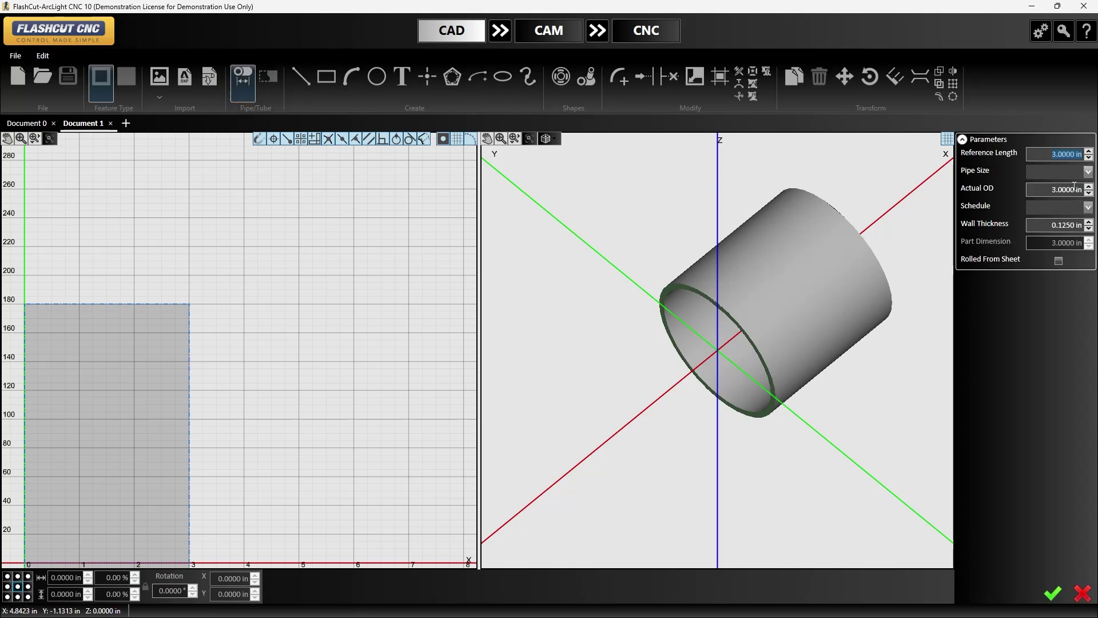
{"action": "key", "text": "Tab"}
{"action": "key", "text": "Tab"}
{"action": "key", "text": "Tab"}
{"action": "key", "text": "Tab"}
{"action": "left_click", "coordinate": [1066, 154]}
{"action": "type", "text": "5.00"}
{"action": "left_click", "coordinate": [1054, 593]}
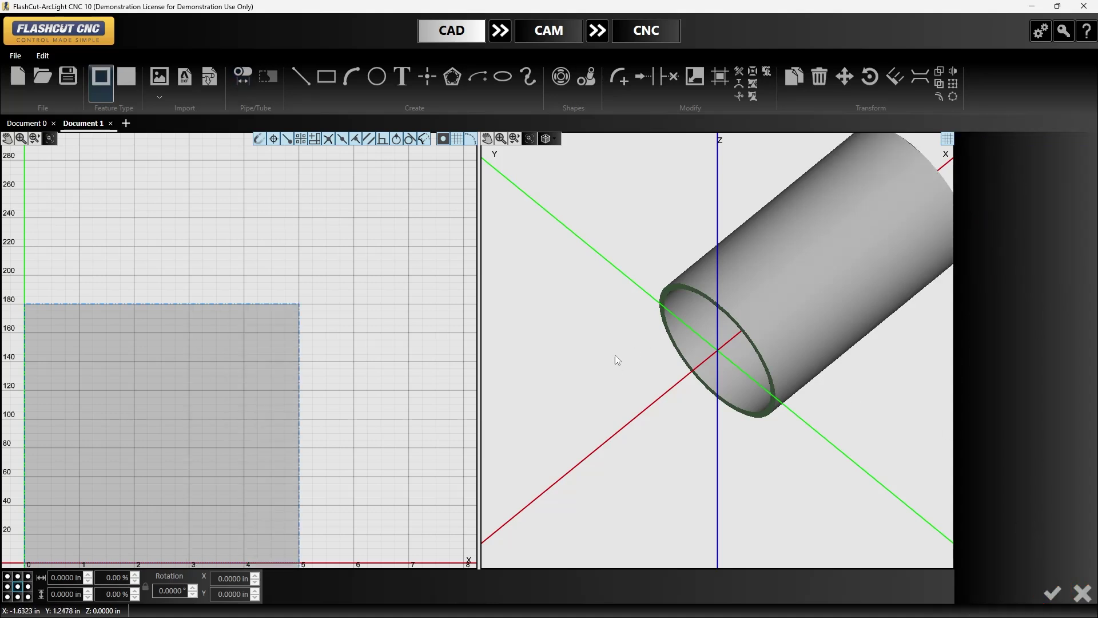
- Add a Branch pipe joint cut on the pipe's right side for a 3.1 in OD header at 90° tilt, without a left-side cut
{"action": "scroll", "coordinate": [616, 358], "scroll_direction": "down", "scroll_amount": 4}
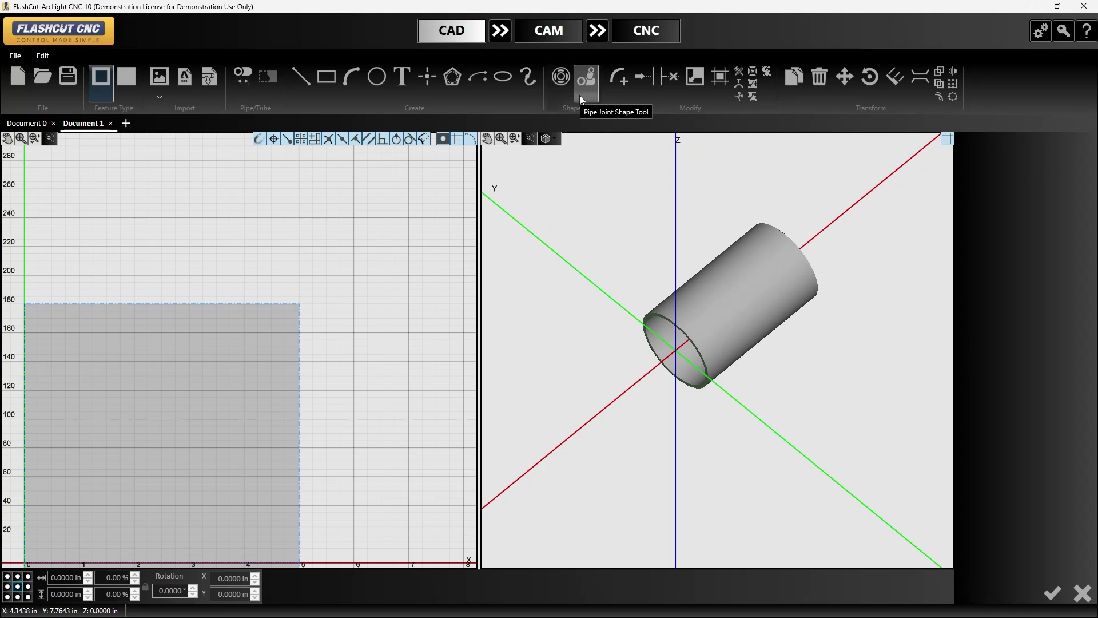
{"action": "left_click", "coordinate": [580, 97]}
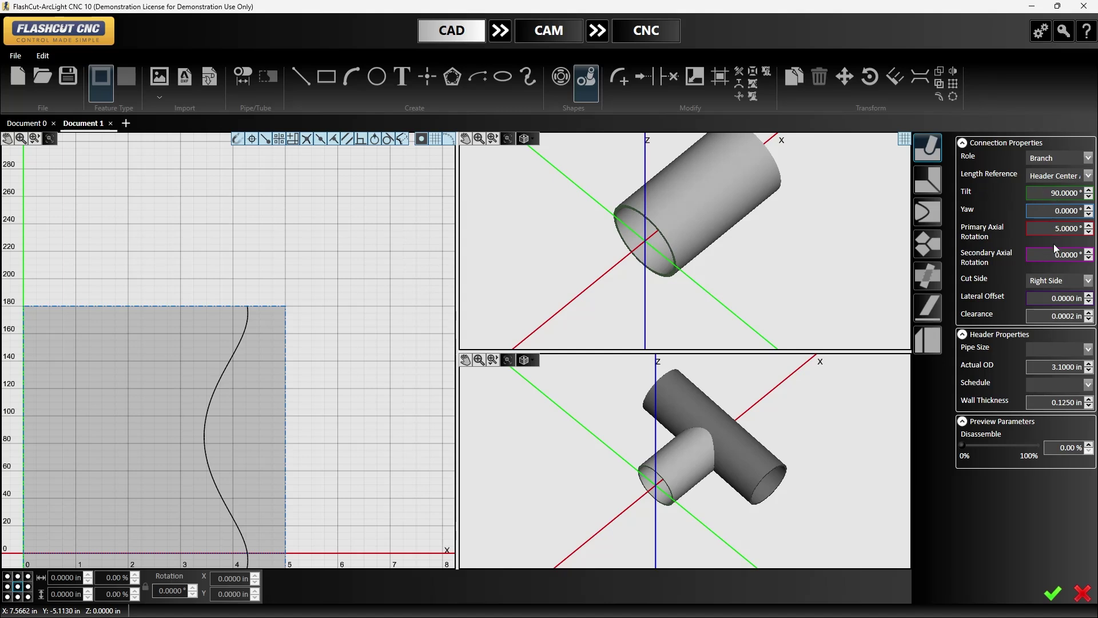
{"action": "left_click", "coordinate": [1053, 595]}
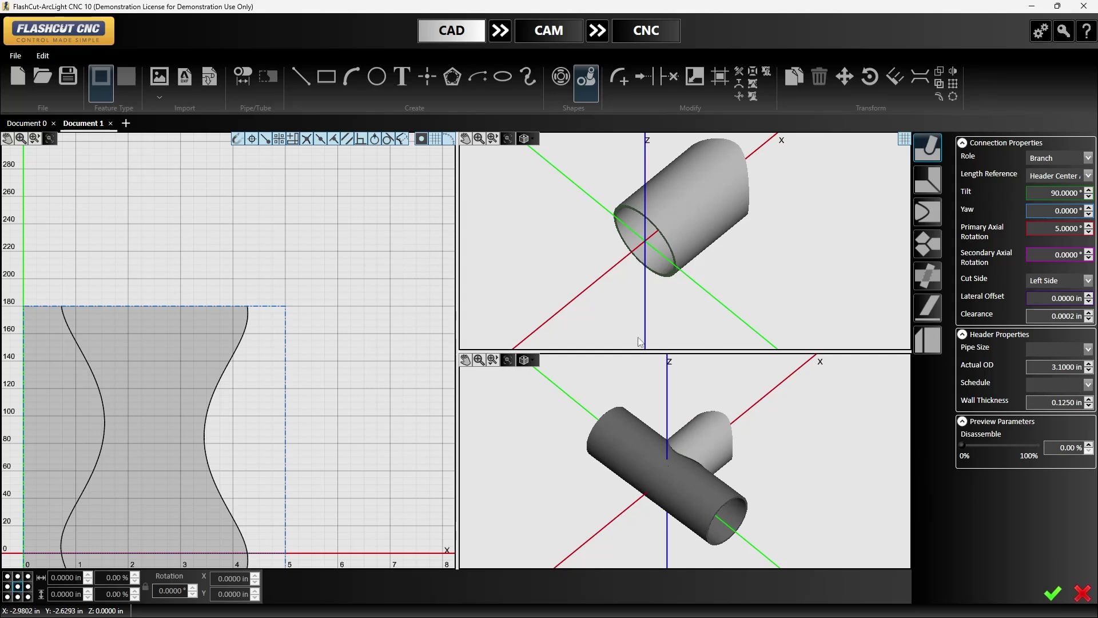
{"action": "left_click", "coordinate": [1082, 595]}
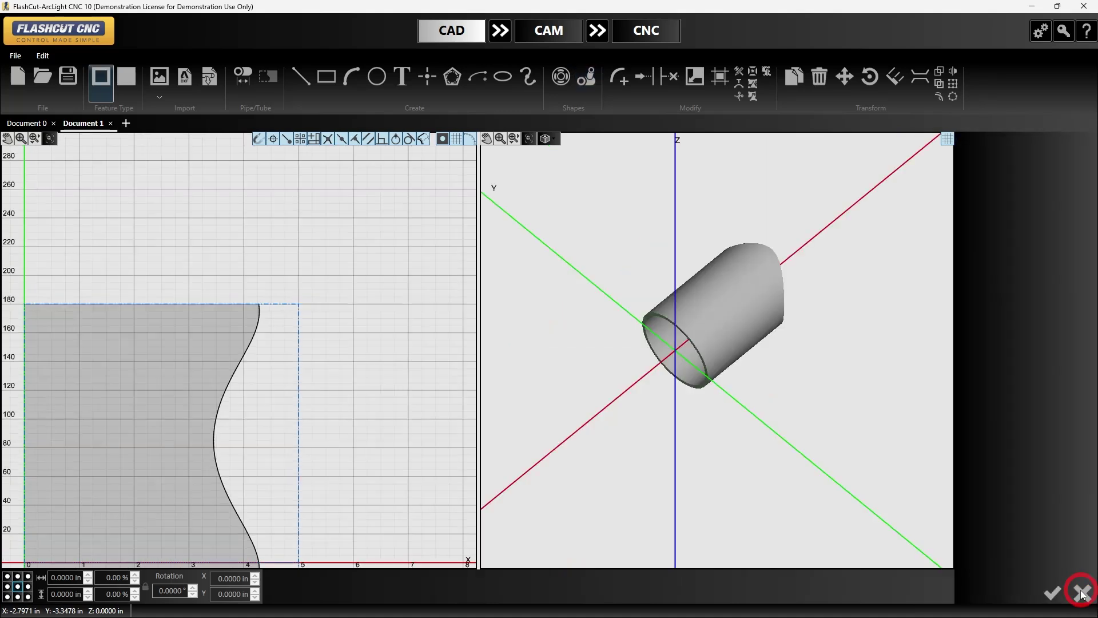
- Bring the pipe part into CAM and confirm the Powermax45XP head, 14.75 in Mild Steel workpiece and Cut process settings
{"action": "left_click", "coordinate": [500, 29]}
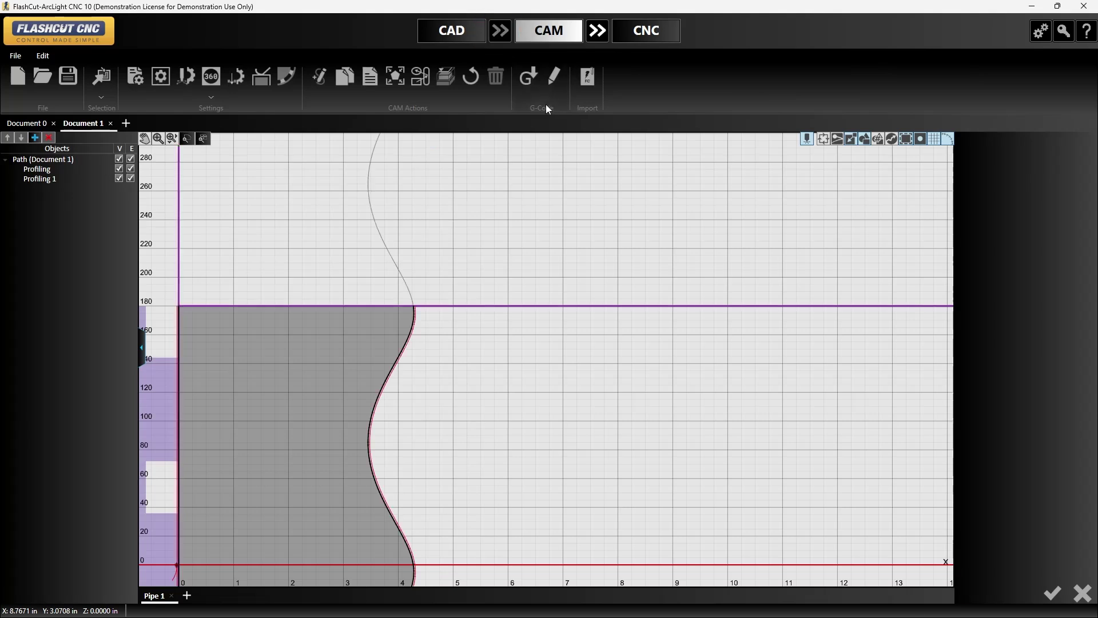
{"action": "left_click", "coordinate": [137, 79]}
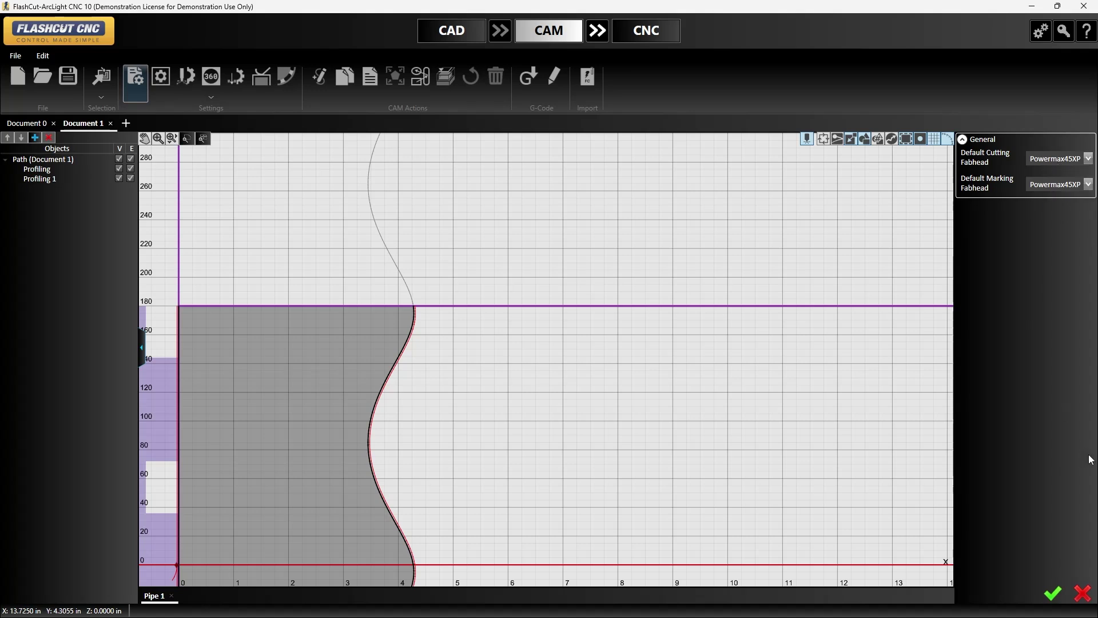
{"action": "left_click", "coordinate": [1053, 593]}
{"action": "left_click", "coordinate": [166, 85]}
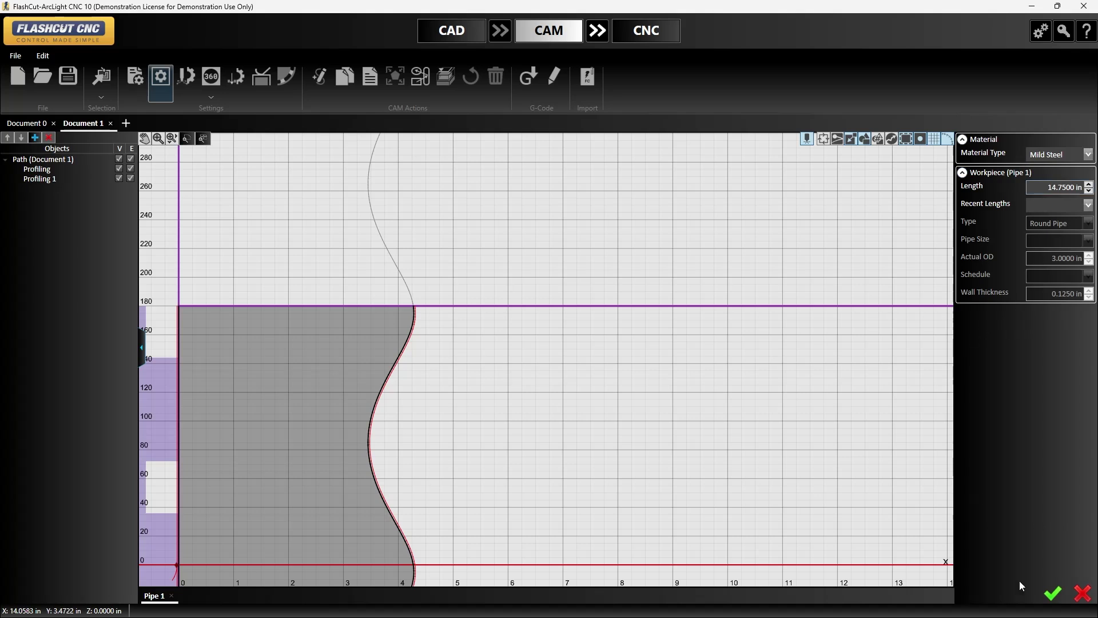
{"action": "left_click", "coordinate": [1053, 593]}
{"action": "left_click", "coordinate": [188, 83]}
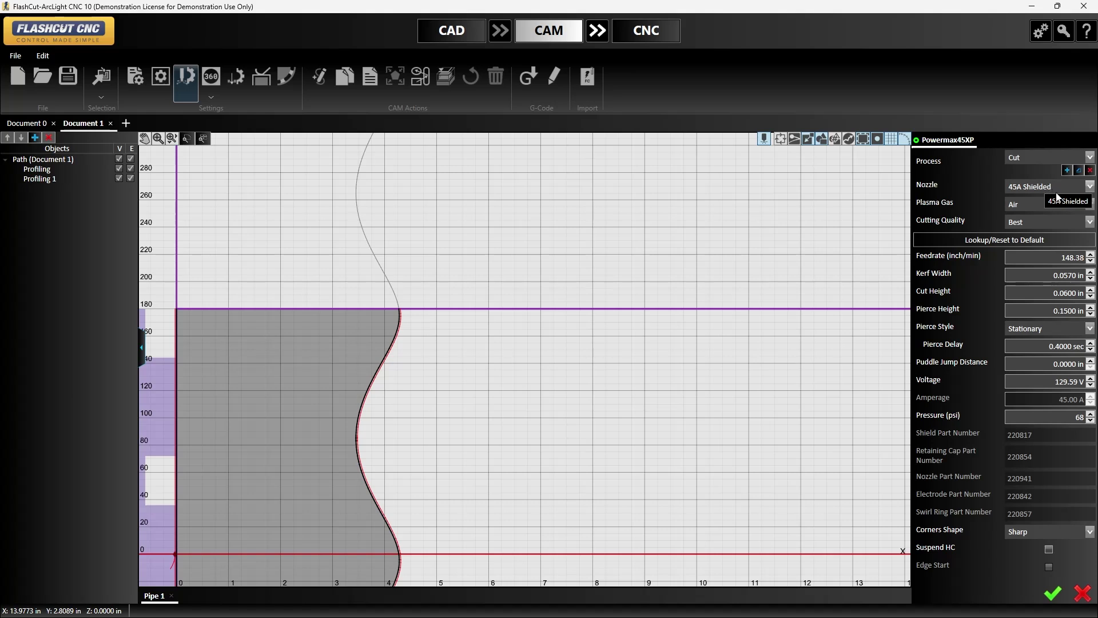
{"action": "left_click", "coordinate": [1056, 598]}
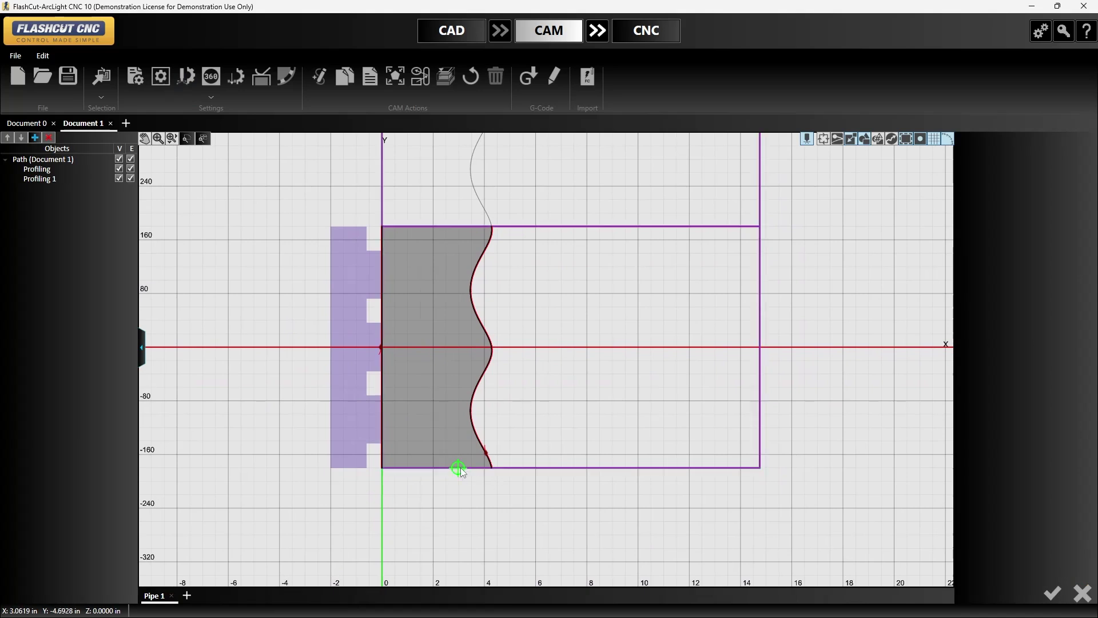
- Place the program zero at the lower end of the joint cut, about X 4.33, Y -4.72 in, and generate the toolpath for CNC
{"action": "left_click", "coordinate": [493, 468]}
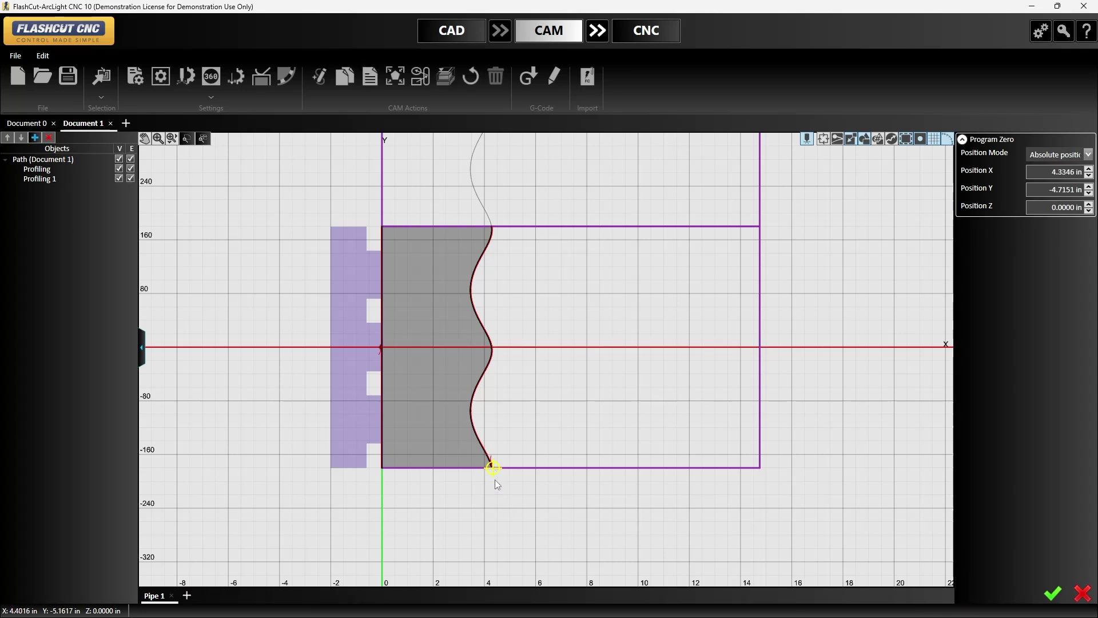
{"action": "left_click", "coordinate": [493, 469]}
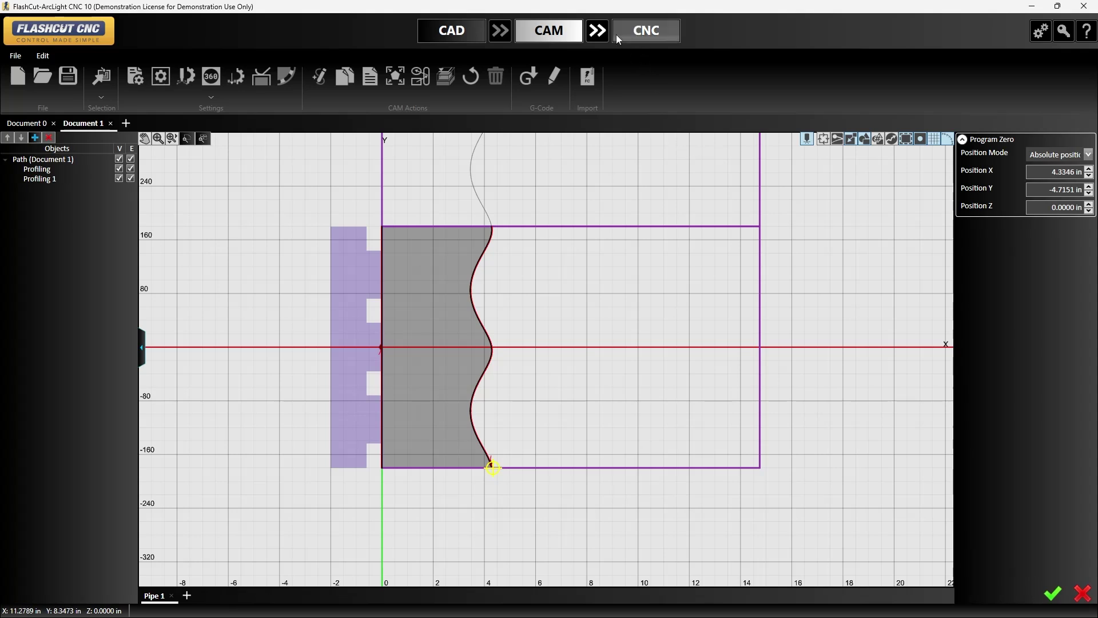
{"action": "left_click", "coordinate": [599, 32]}
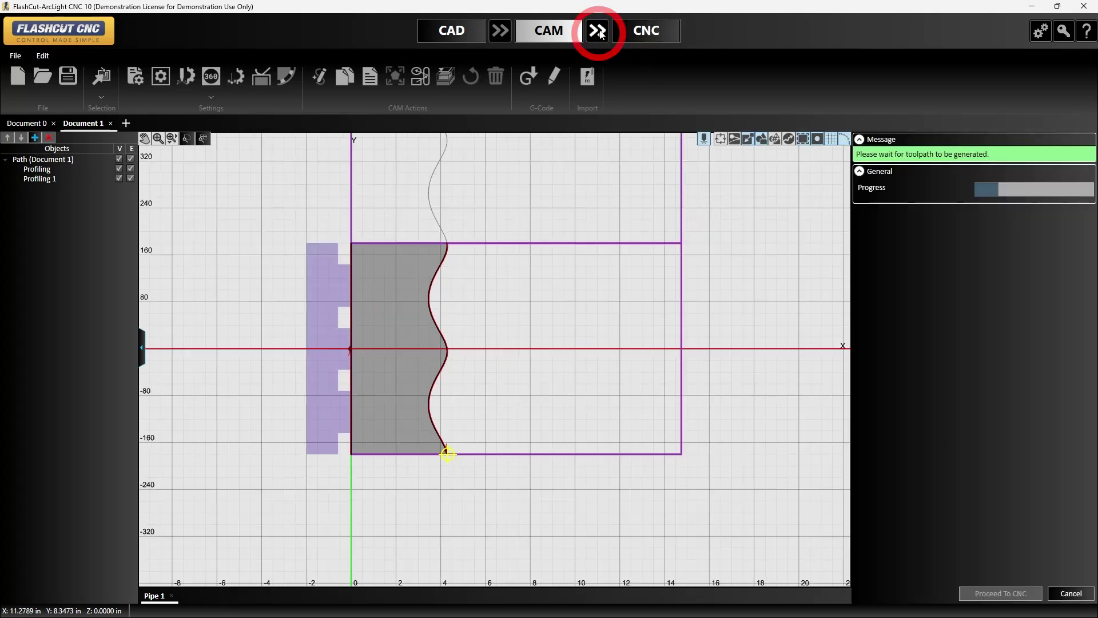